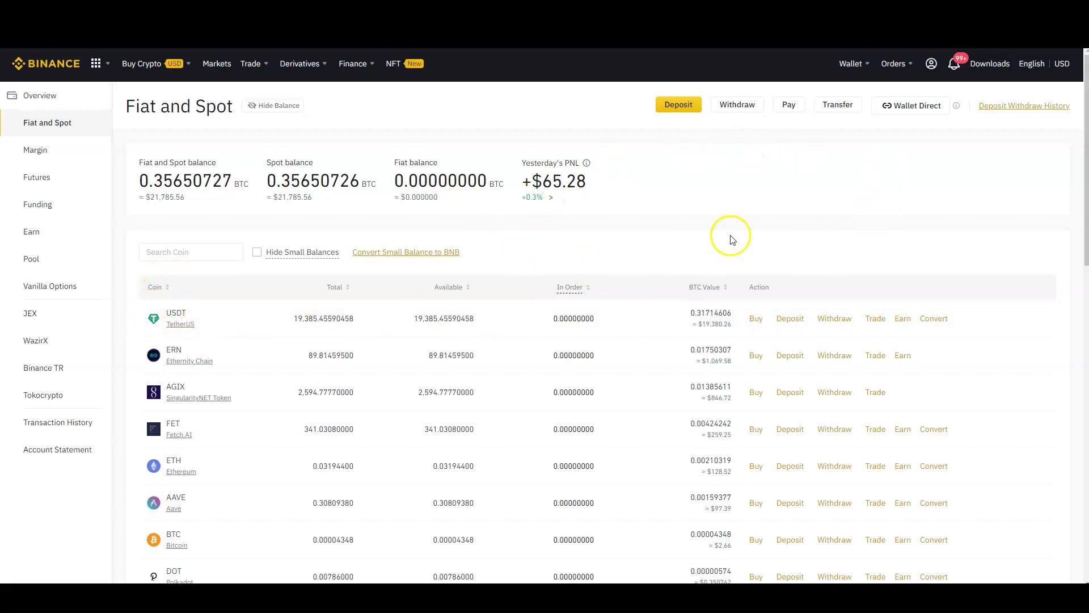
Open the USDT deposit page and select the TRX Tron (TRC20) network
{"action": "left_click", "coordinate": [768, 227]}
{"action": "mouse_move", "coordinate": [852, 63]}
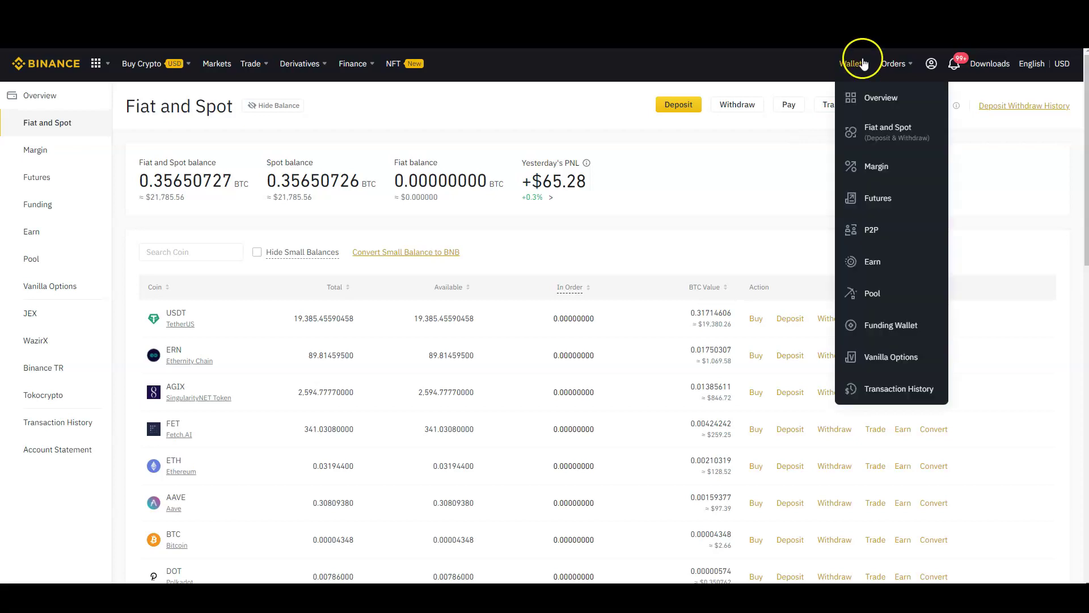
{"action": "left_click", "coordinate": [879, 134]}
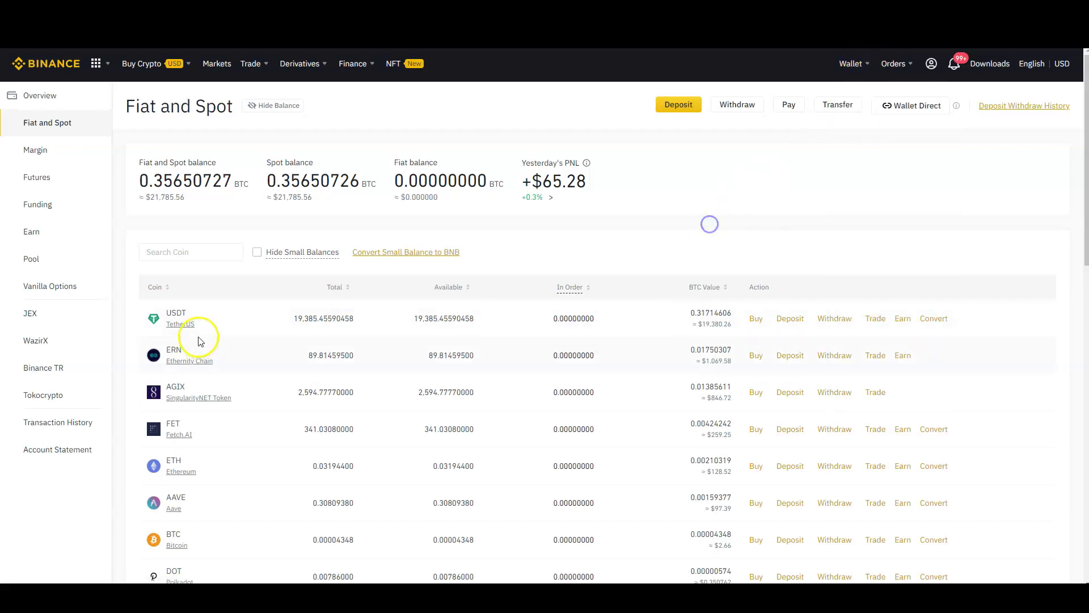
{"action": "left_click", "coordinate": [790, 318]}
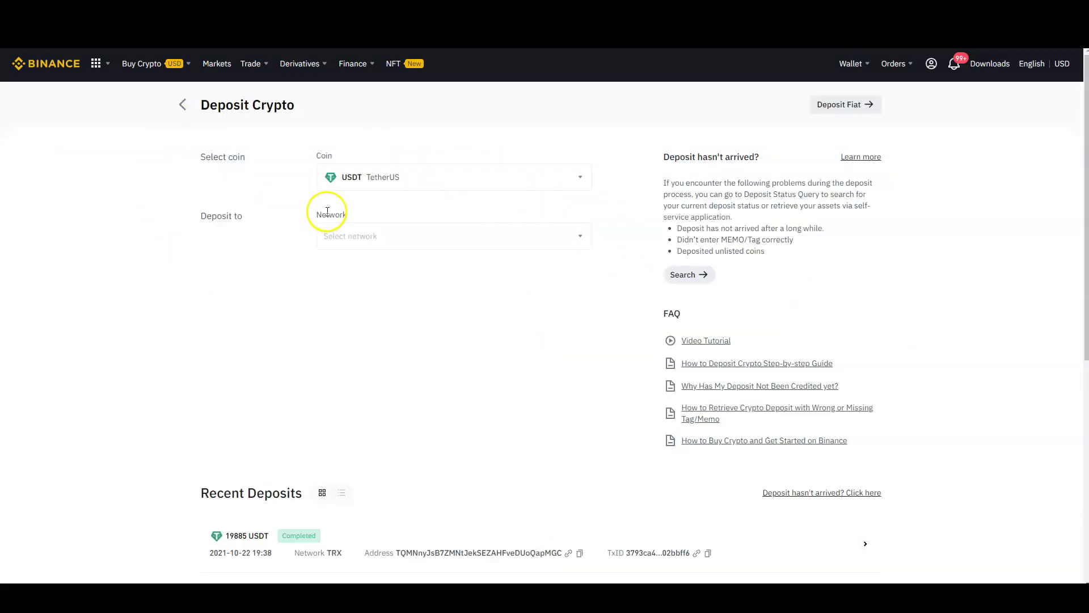
{"action": "left_click", "coordinate": [585, 238]}
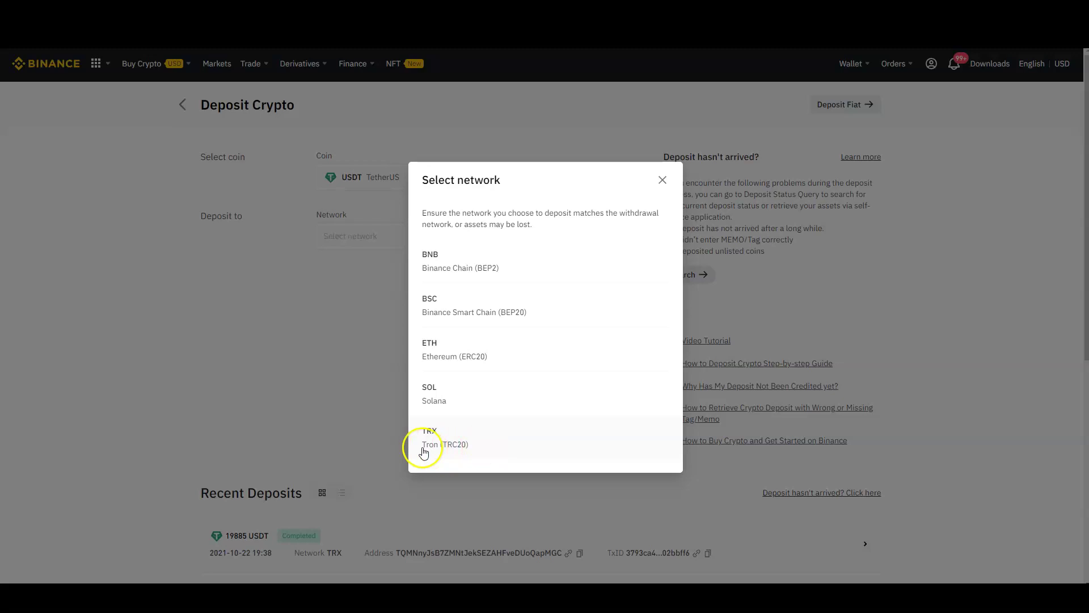
{"action": "left_click", "coordinate": [506, 435]}
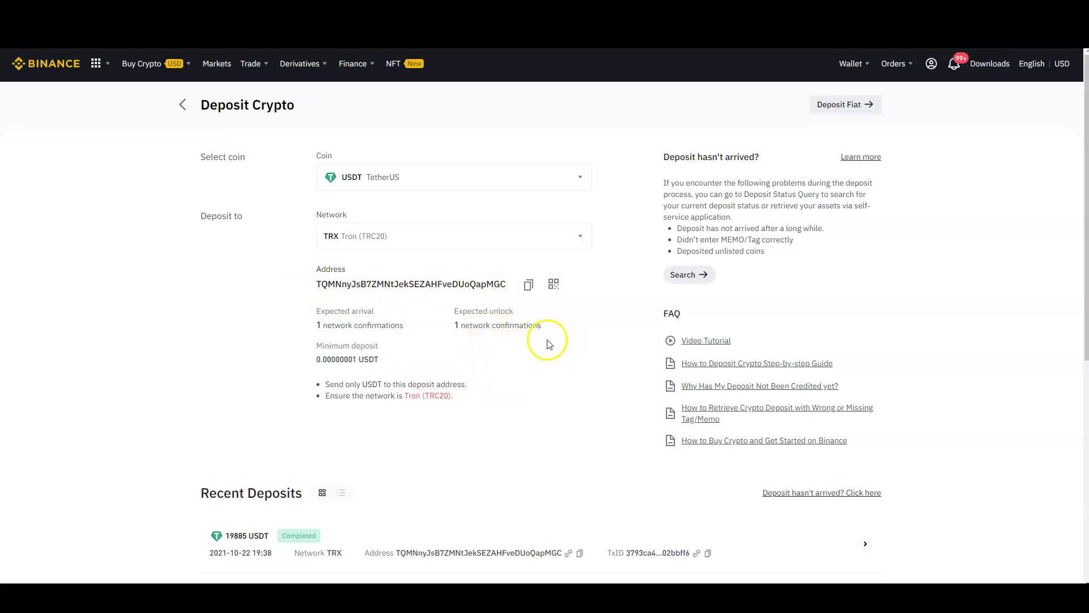
{"action": "mouse_move", "coordinate": [851, 63]}
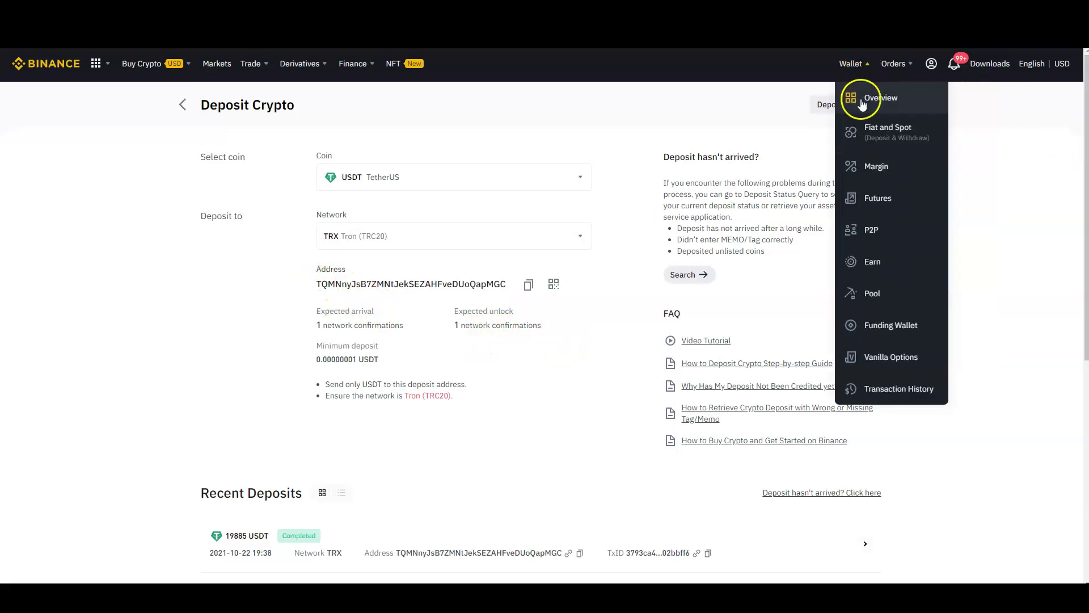
Return to the Fiat and Spot wallet and begin a USDT withdrawal
{"action": "left_click", "coordinate": [879, 132]}
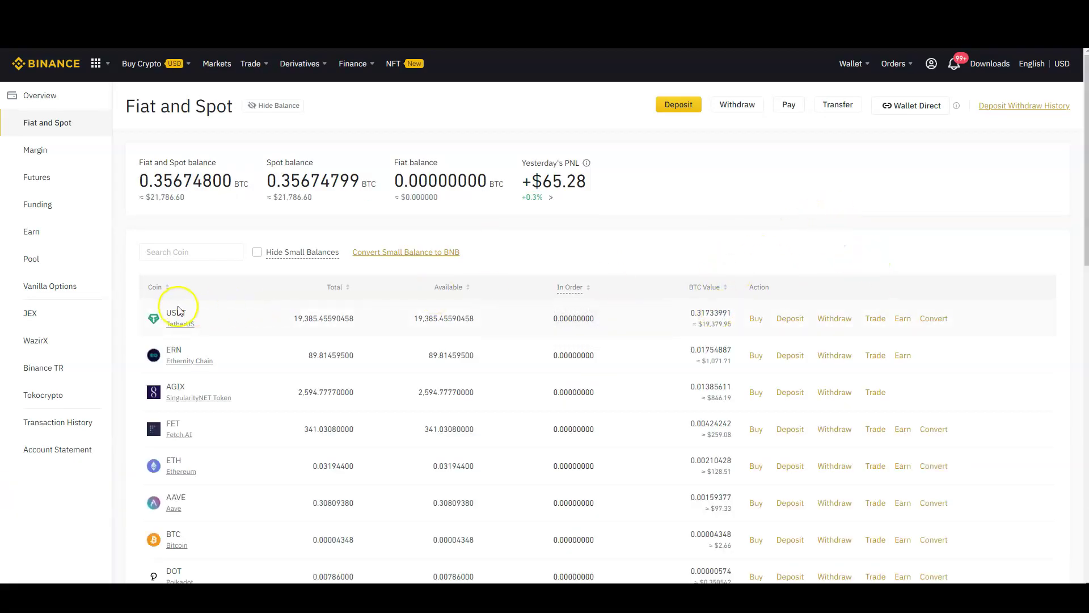
{"action": "left_click", "coordinate": [833, 318]}
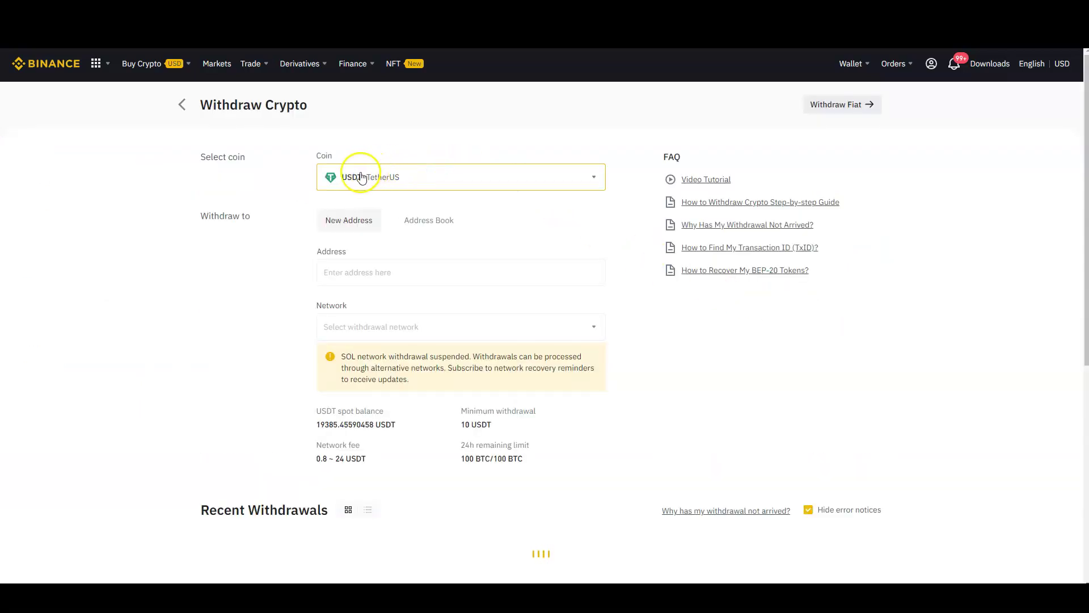
{"action": "left_click", "coordinate": [442, 274]}
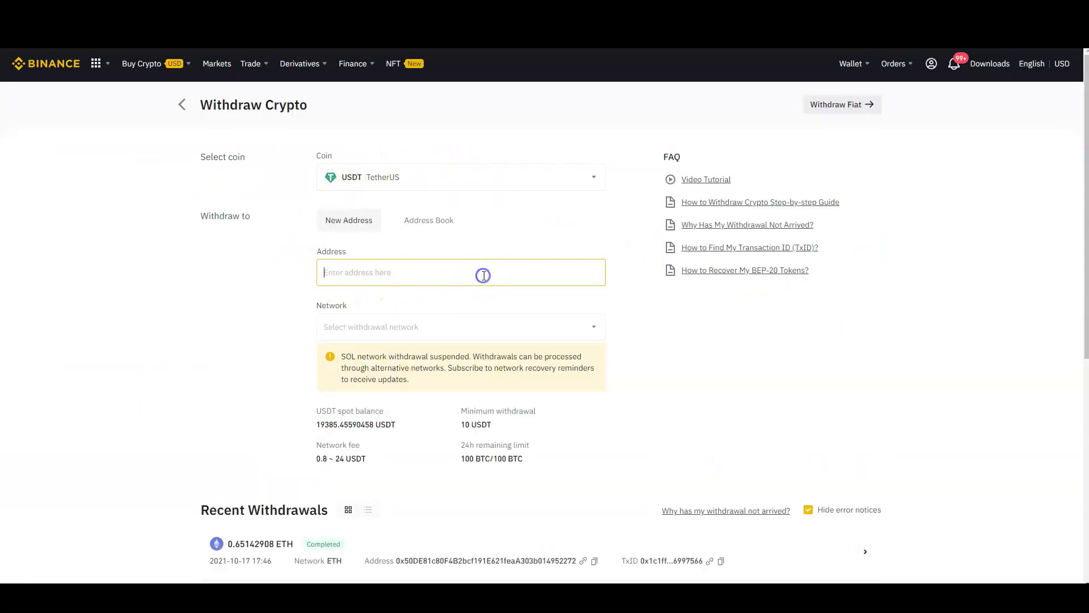
Choose Tron (TRC20) as the withdrawal network, comparing network fees without changing it
{"action": "left_click", "coordinate": [434, 326]}
{"action": "left_click", "coordinate": [462, 336]}
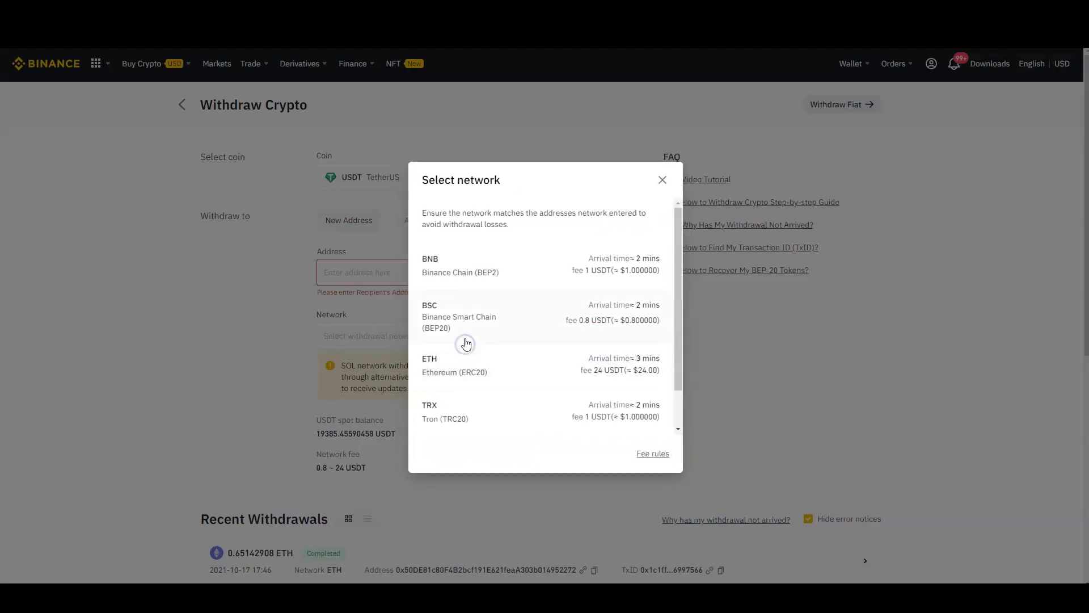
{"action": "left_click", "coordinate": [447, 415]}
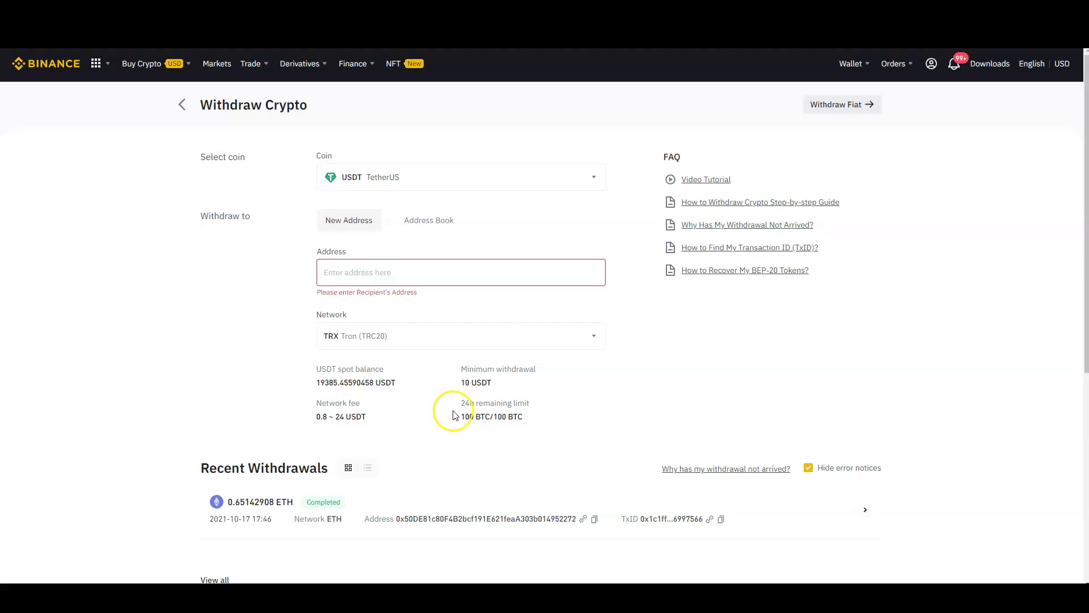
{"action": "left_click", "coordinate": [510, 335]}
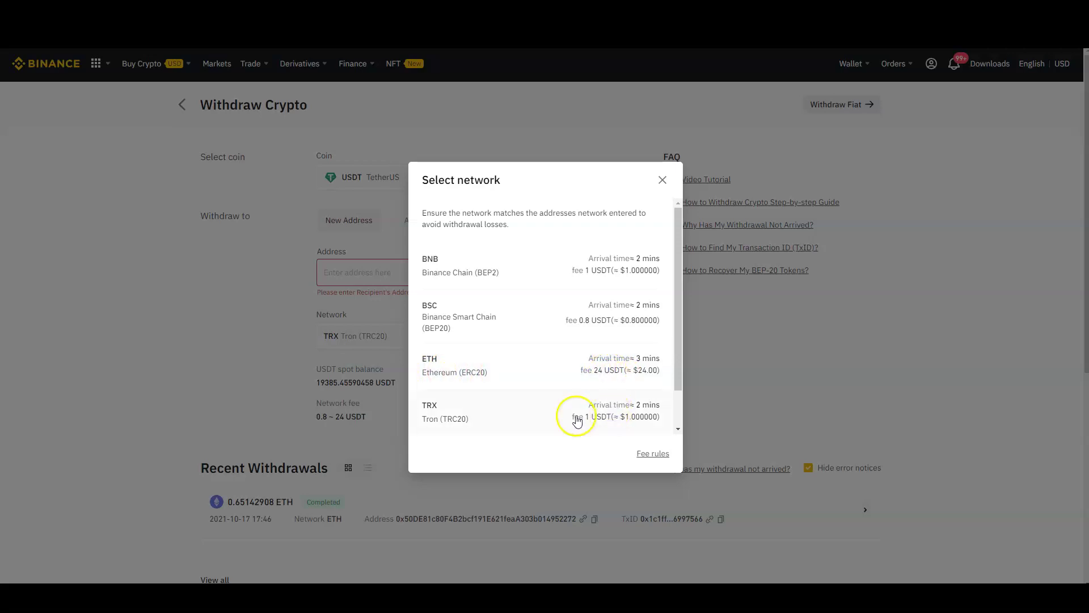
{"action": "left_click", "coordinate": [662, 180]}
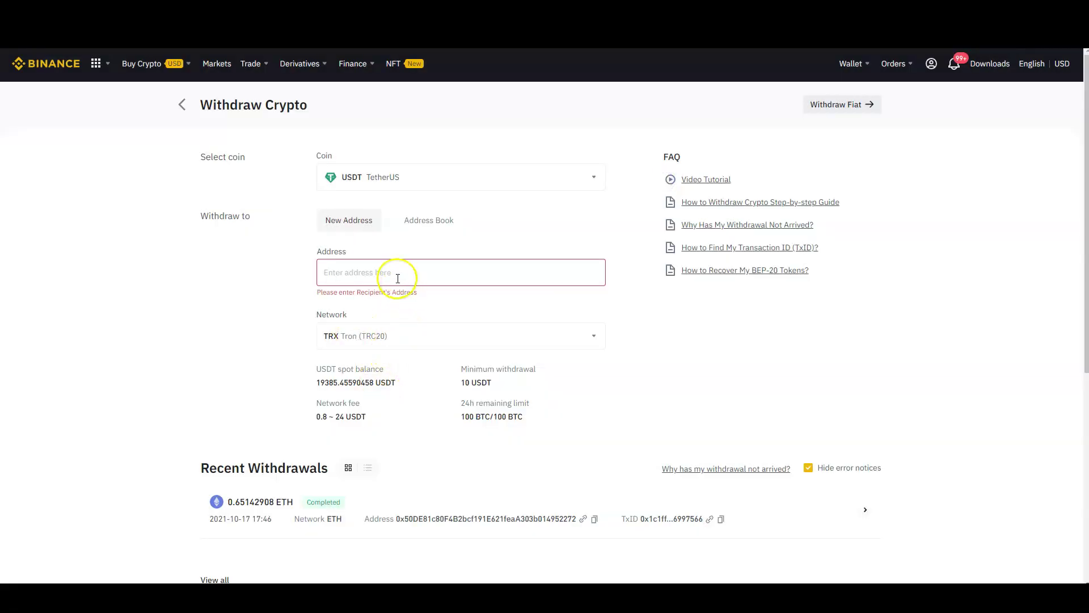
Replace the wrongly pasted recipient with the correct Tron address
{"action": "key", "text": "ctrl+v"}
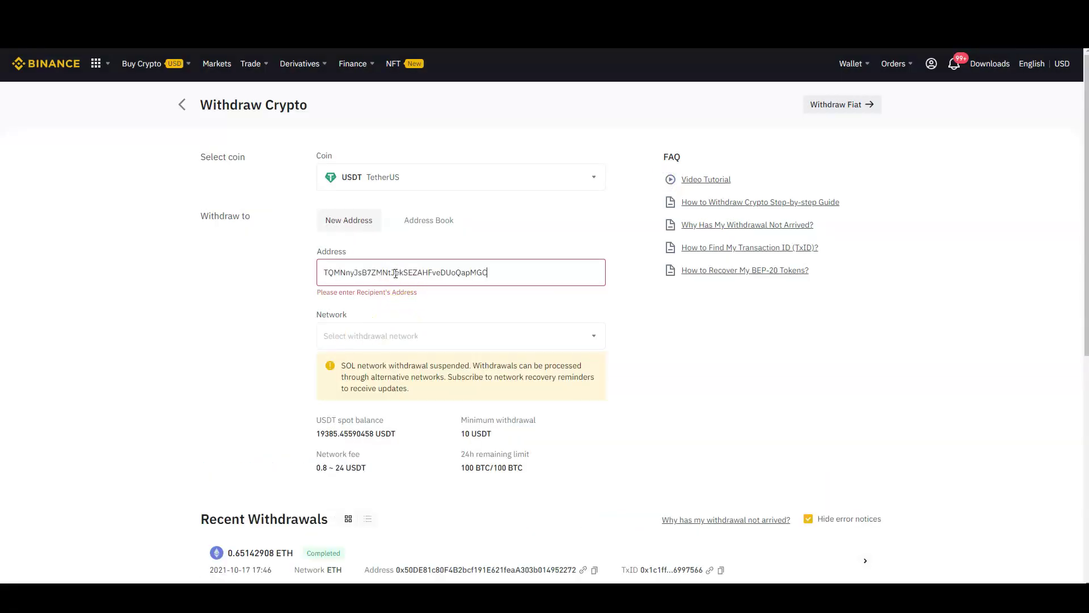
{"action": "double_click", "coordinate": [474, 272]}
{"action": "key", "text": "BackSpace"}
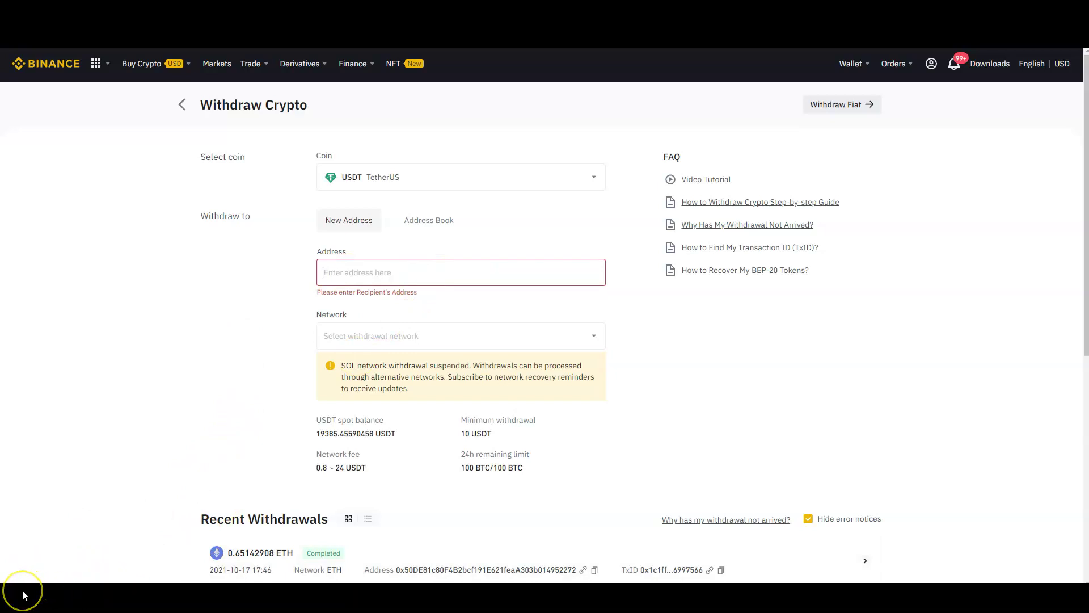
{"action": "left_click", "coordinate": [392, 270]}
{"action": "key", "text": "ctrl+v"}
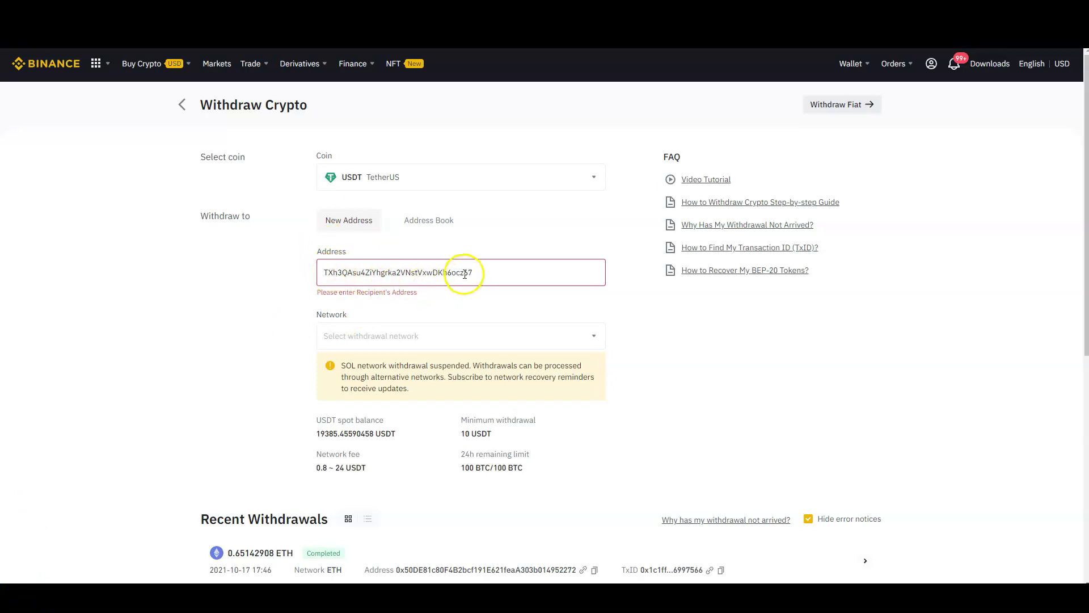
{"action": "left_click", "coordinate": [492, 272]}
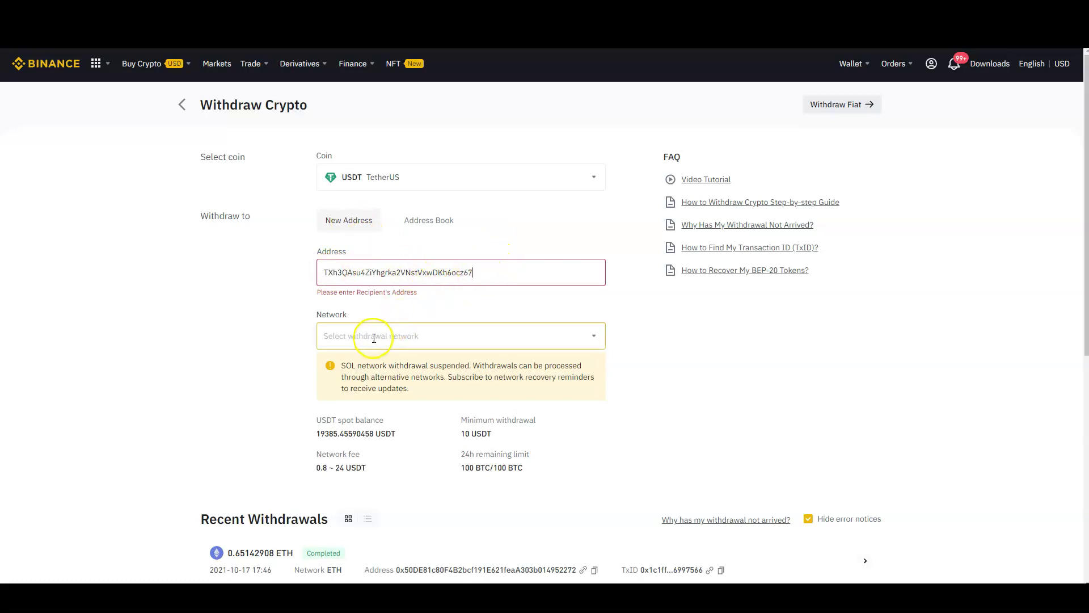
Re-select Tron (TRC20) as the withdrawal network
{"action": "left_click", "coordinate": [588, 335]}
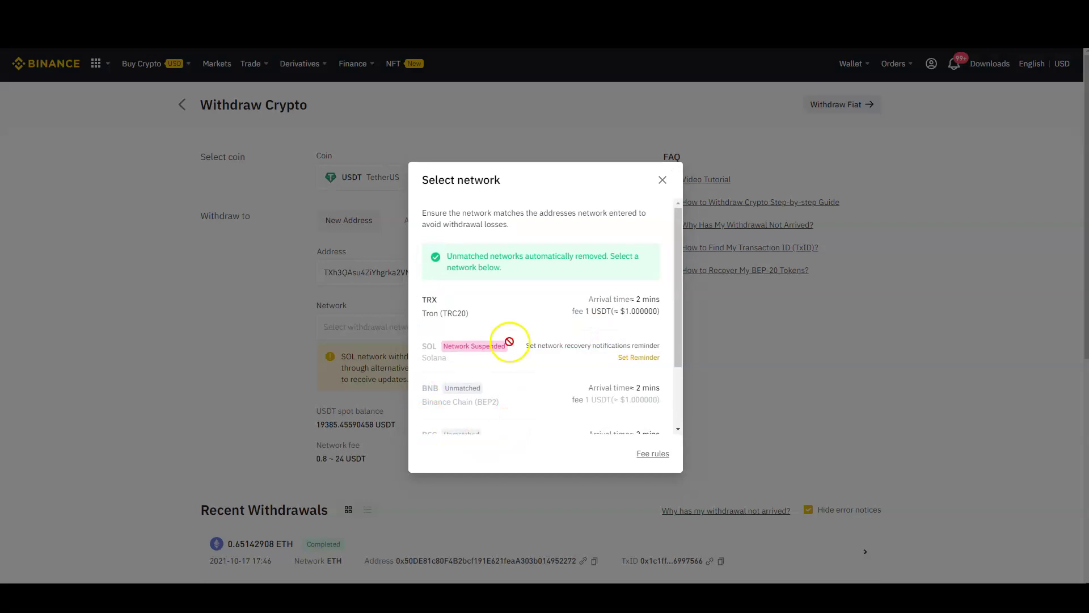
{"action": "scroll", "coordinate": [476, 280], "scroll_direction": "up", "scroll_amount": 2}
{"action": "left_click", "coordinate": [466, 308]}
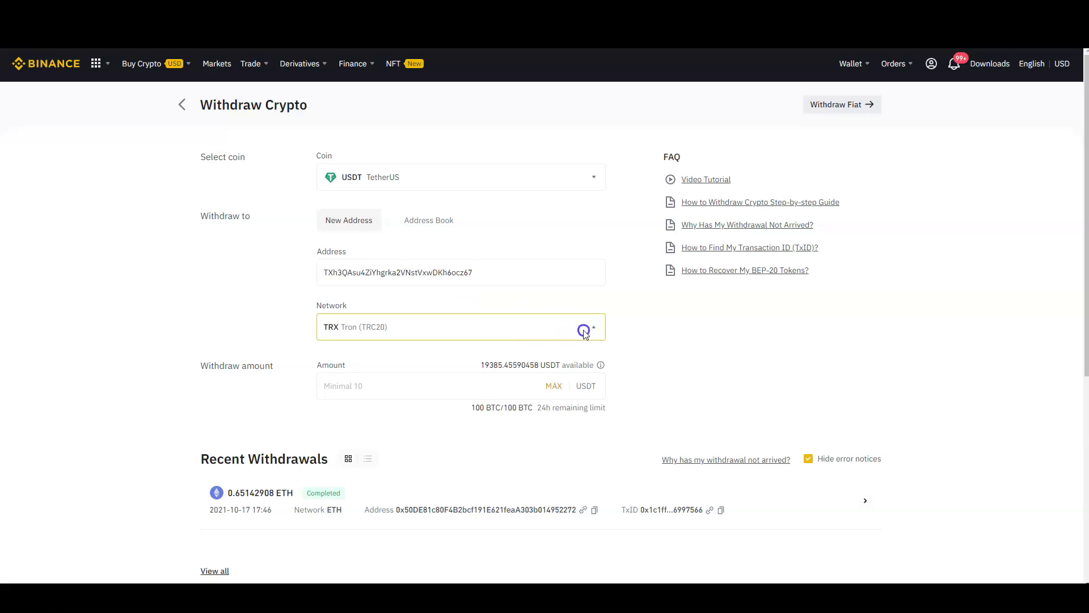
{"action": "left_click", "coordinate": [583, 328]}
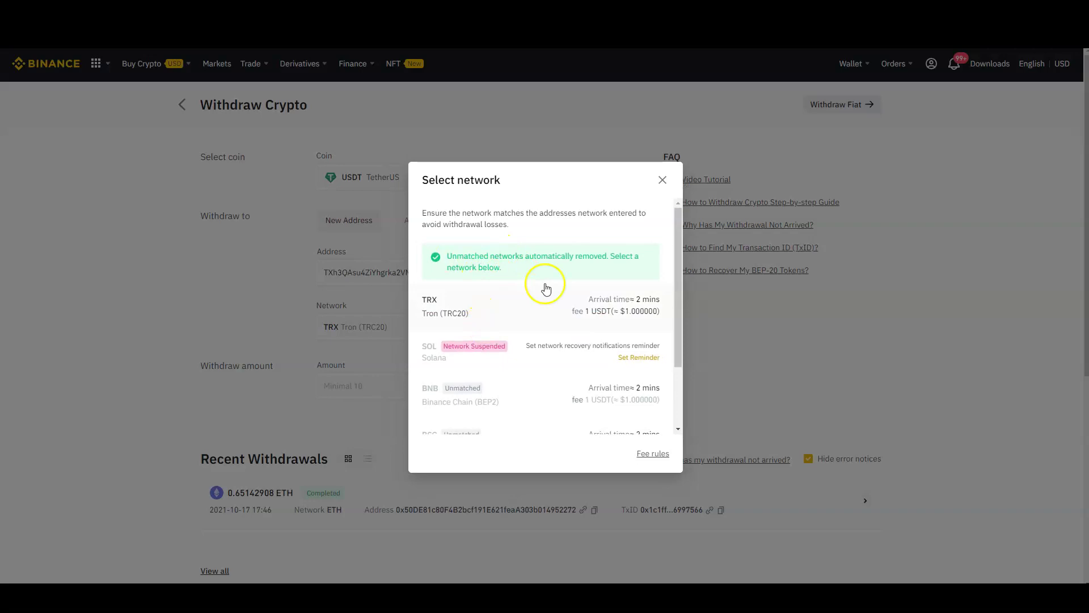
Keep Tron (TRC20) and enter a 3001 USDT amount so 3,000 USDT is received
{"action": "left_click", "coordinate": [466, 311]}
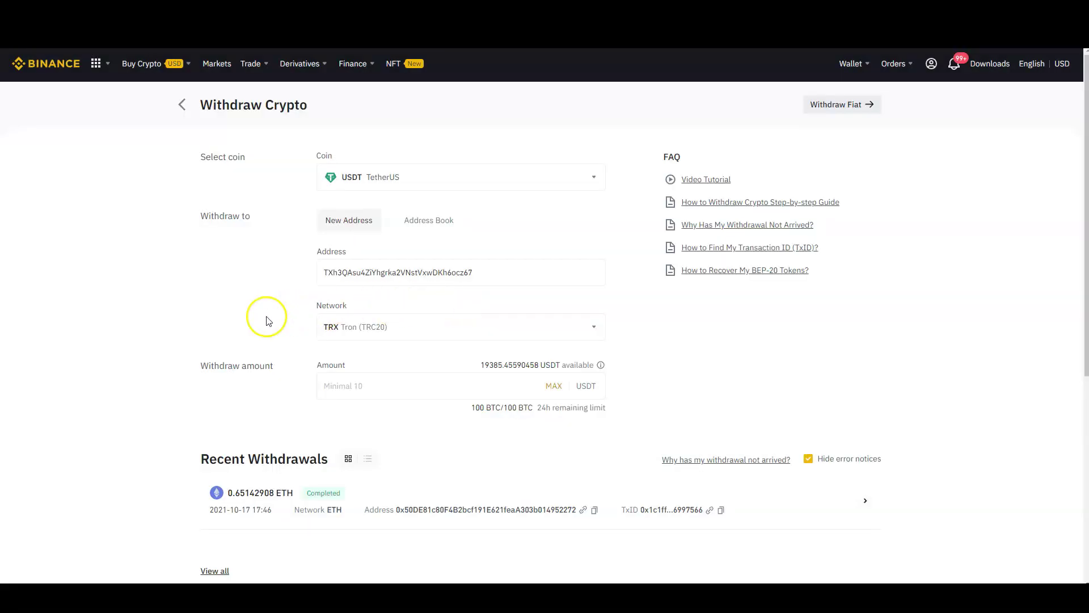
{"action": "left_click", "coordinate": [393, 387]}
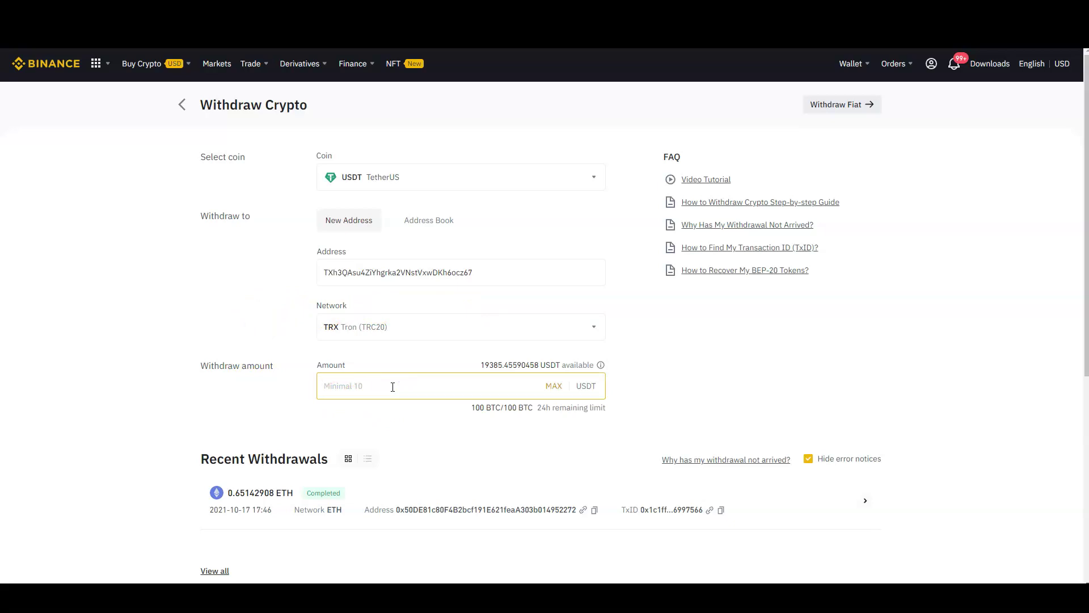
{"action": "type", "text": "3000"}
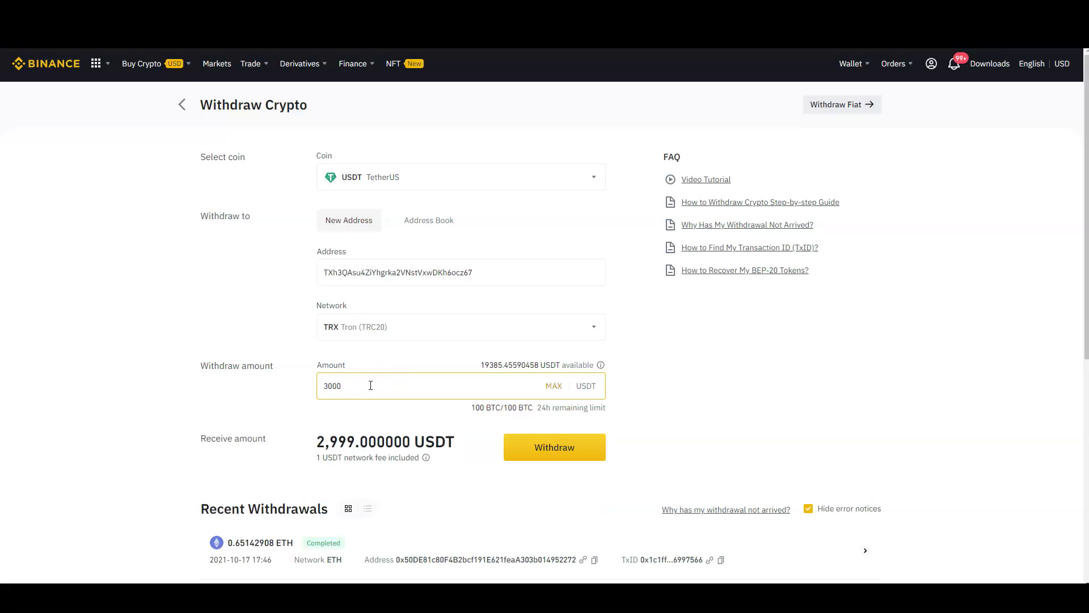
{"action": "left_click", "coordinate": [342, 386]}
Confirm the 3,000 USDT withdrawal, pass phone verification, and dismiss the Awaiting Approval notice
{"action": "left_click", "coordinate": [554, 448]}
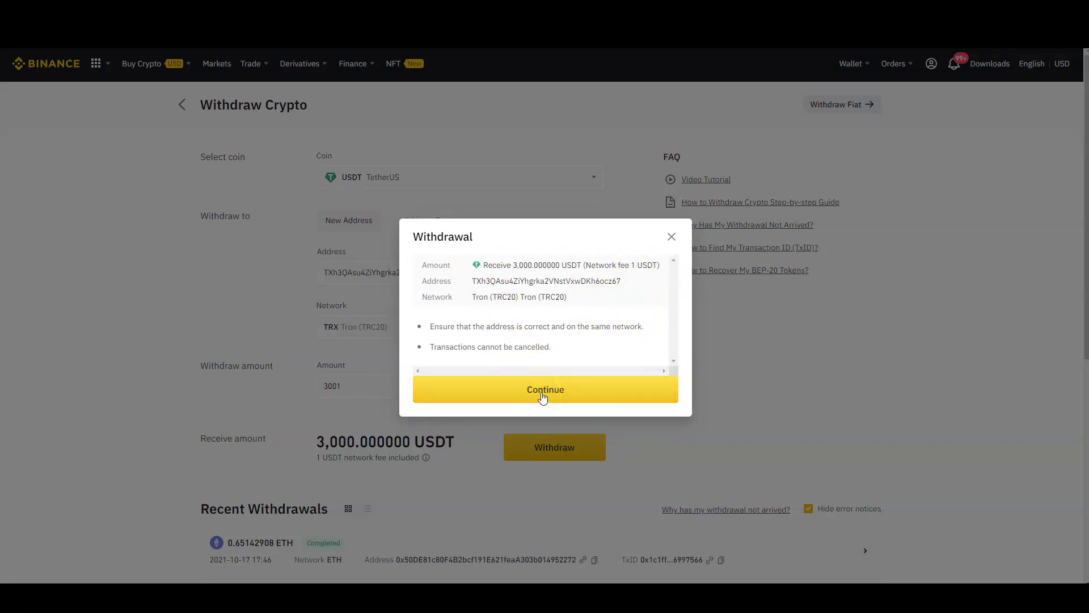
{"action": "left_click", "coordinate": [543, 397]}
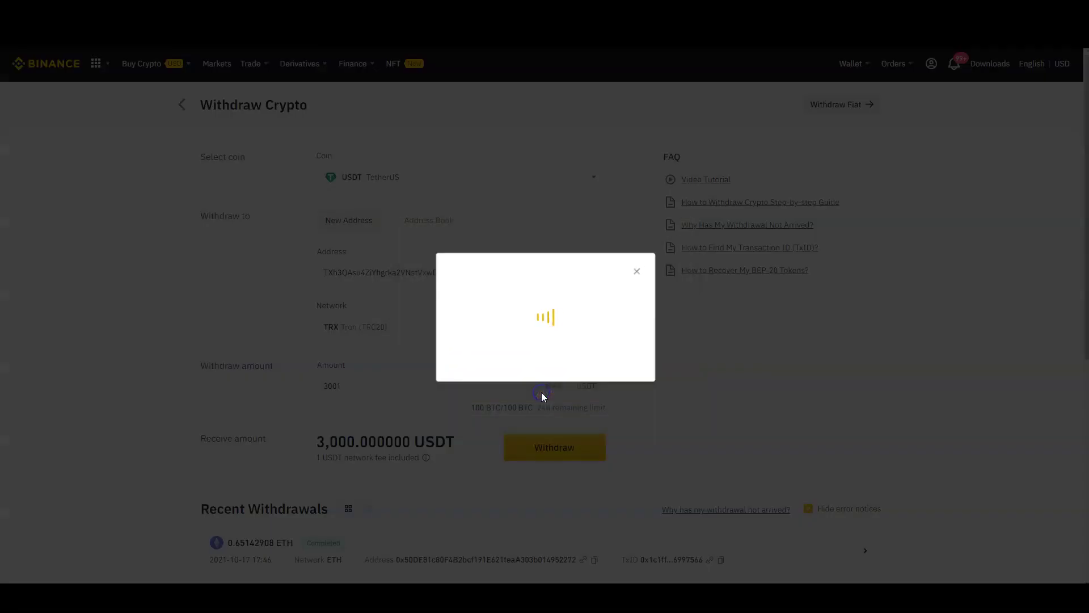
{"action": "left_click", "coordinate": [515, 264]}
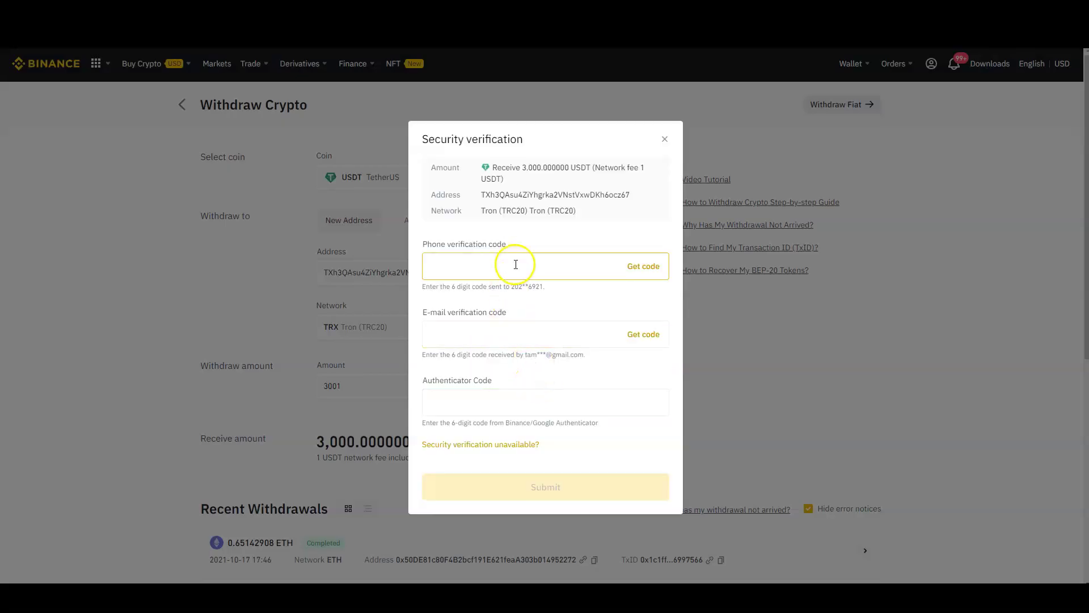
{"action": "left_click", "coordinate": [510, 451]}
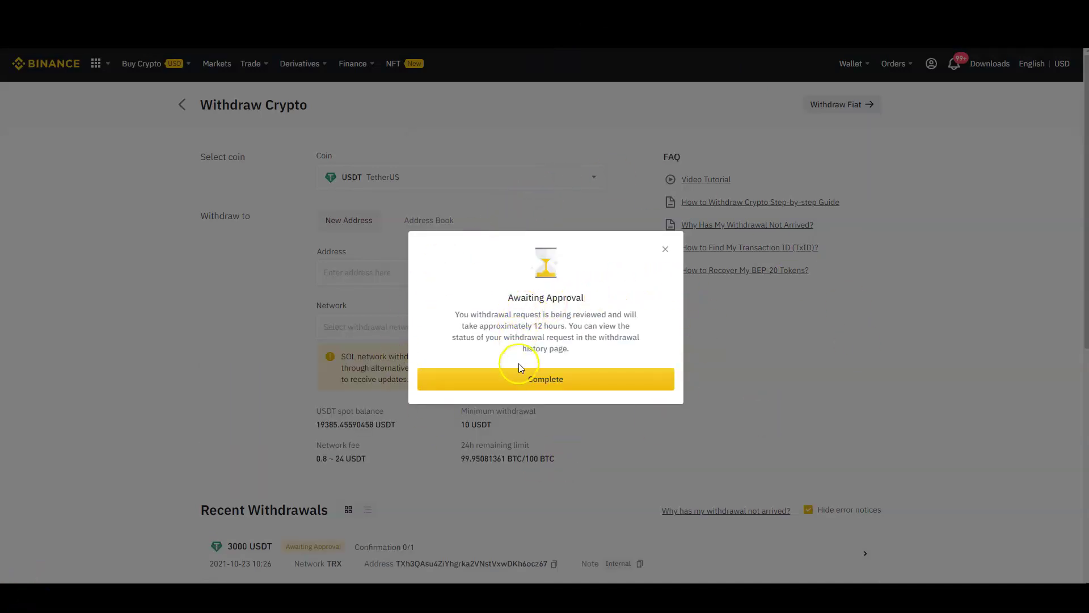
{"action": "left_click_drag", "start_coordinate": [506, 298], "coordinate": [604, 295]}
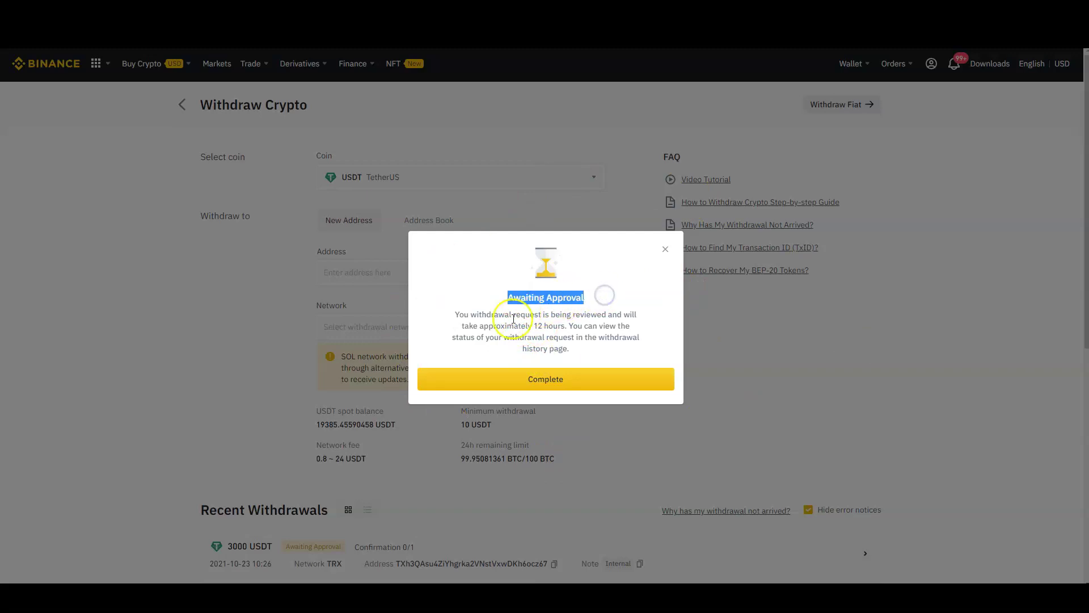
{"action": "left_click", "coordinate": [576, 381]}
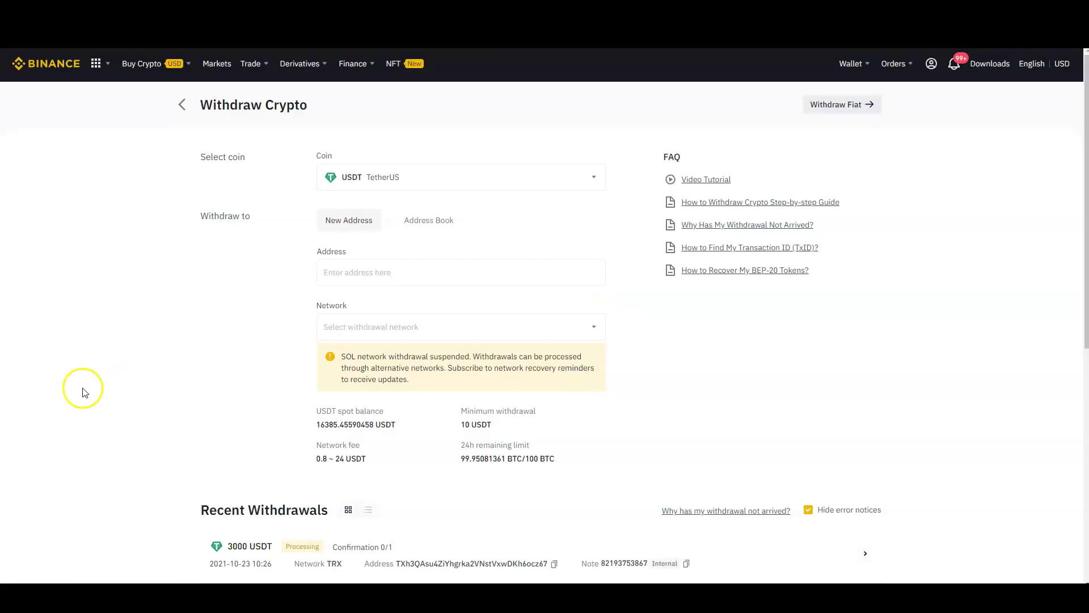
{"action": "scroll", "coordinate": [83, 391], "scroll_direction": "down", "scroll_amount": 3}
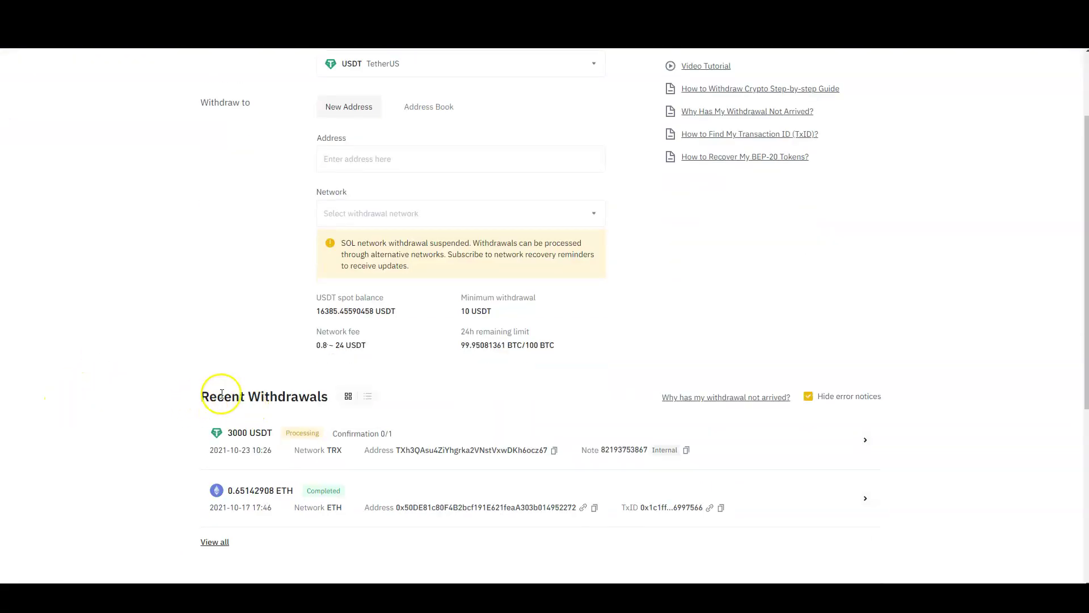